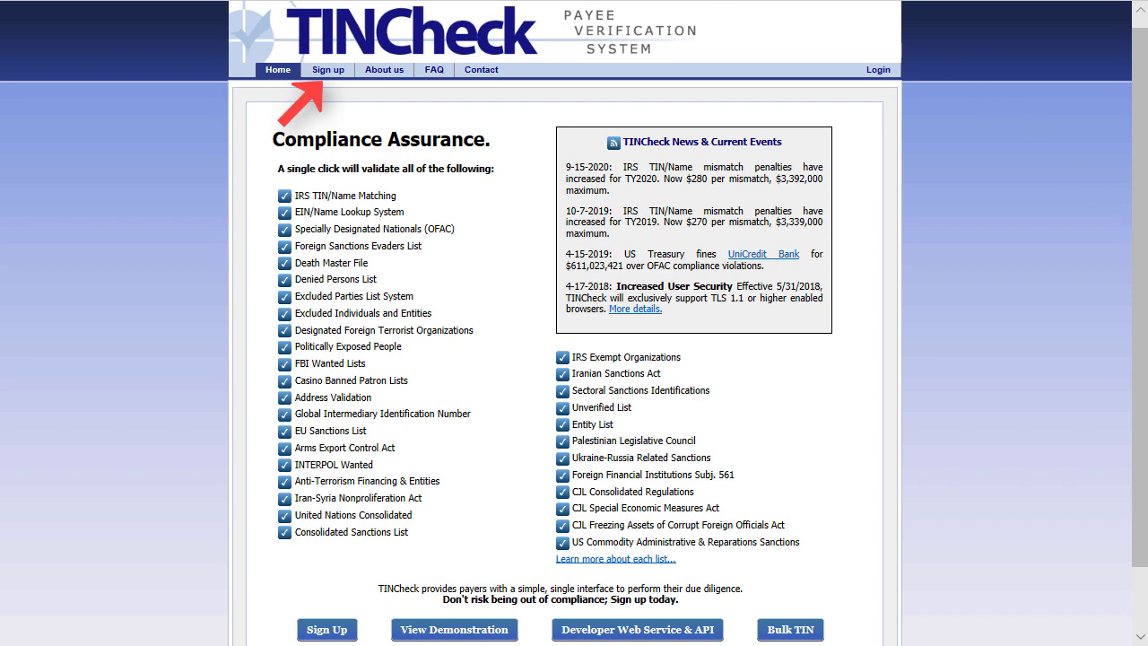
# Sign up for a TINCheck trial account with company, name, email and password, accepting the terms.
pyautogui.click(333, 72)
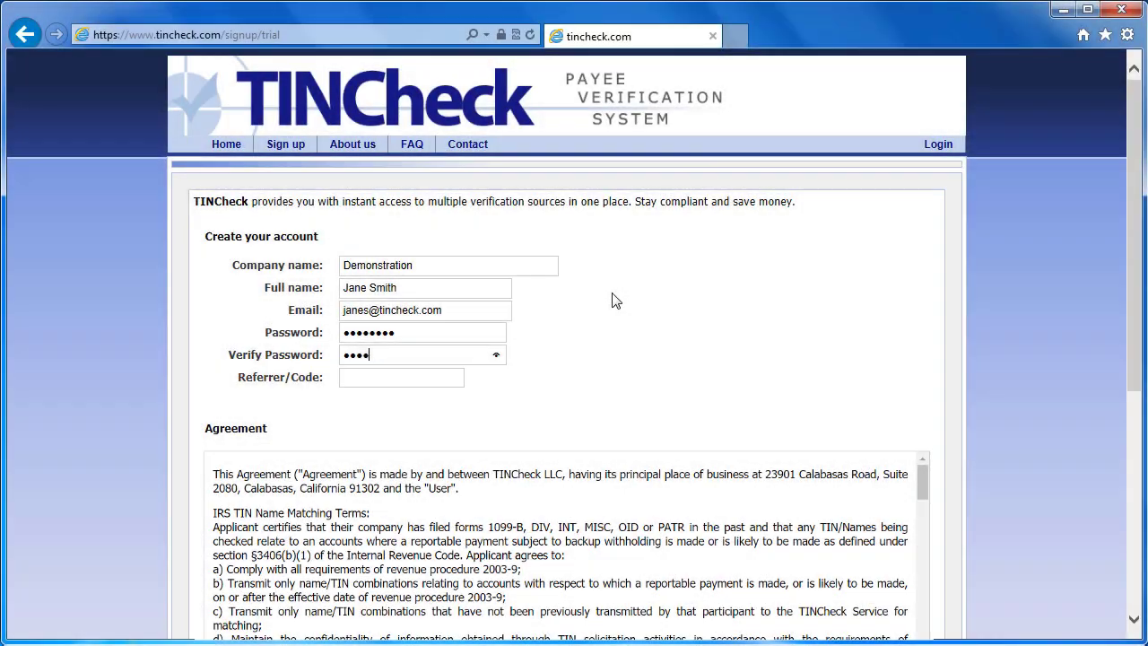
pyautogui.write('••••')
pyautogui.scroll(-1, 876, 313)
pyautogui.scroll(-5, 942, 328)
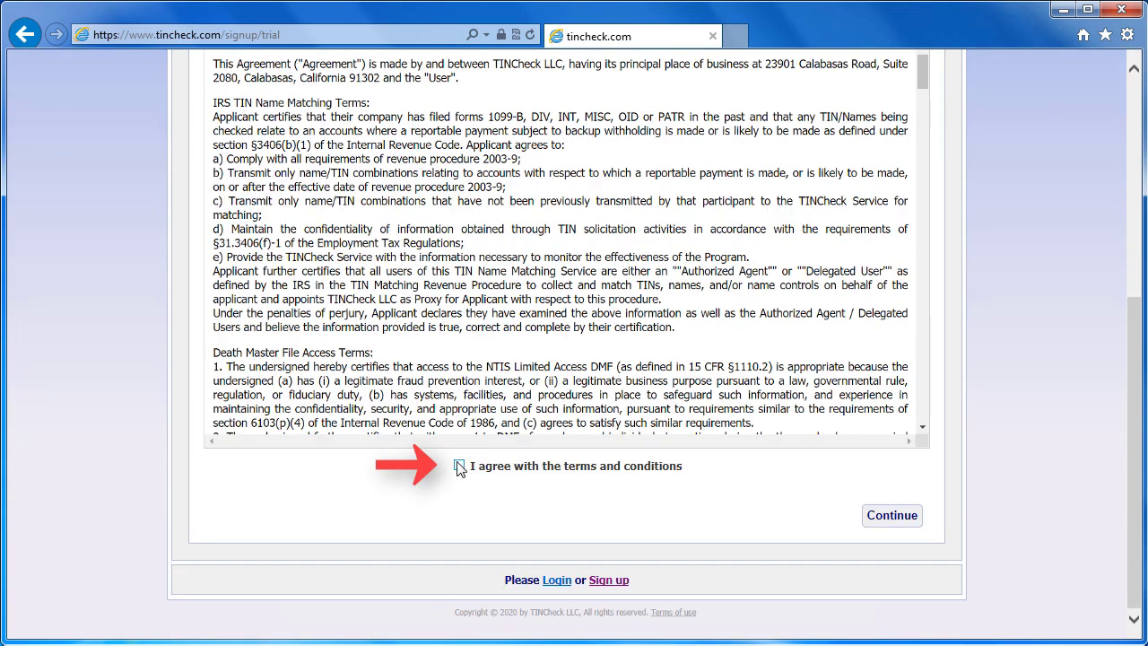
pyautogui.click(458, 465)
pyautogui.click(900, 519)
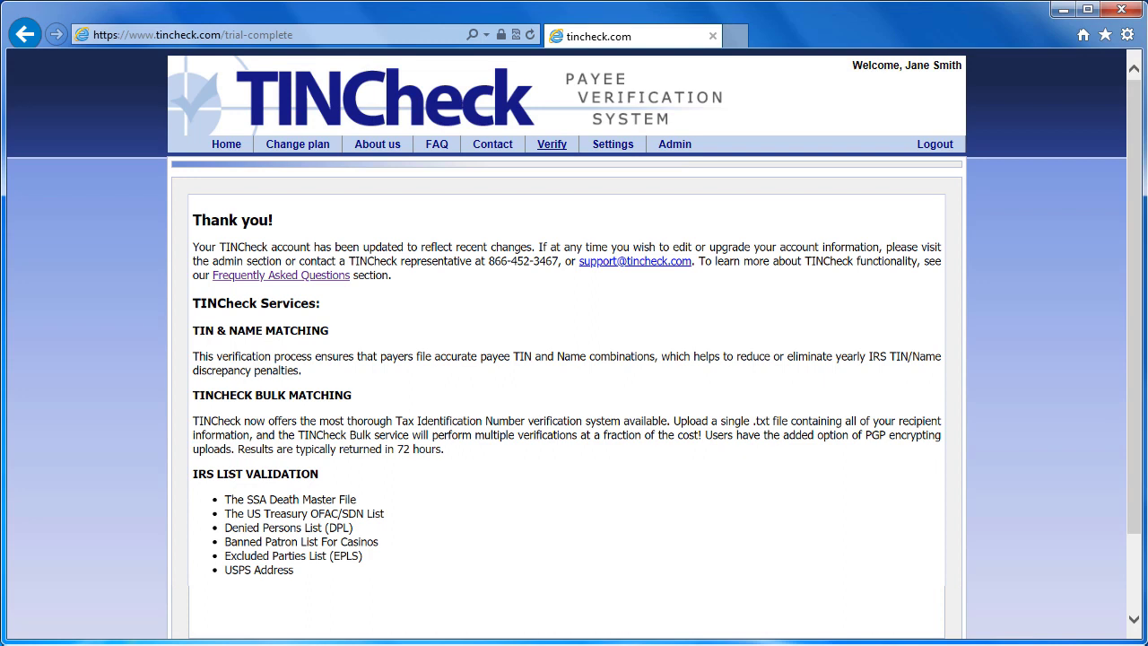
# Enter the TIN, the name 1099 Pro and the Calabasas, California address, then run the validation.
pyautogui.click(551, 144)
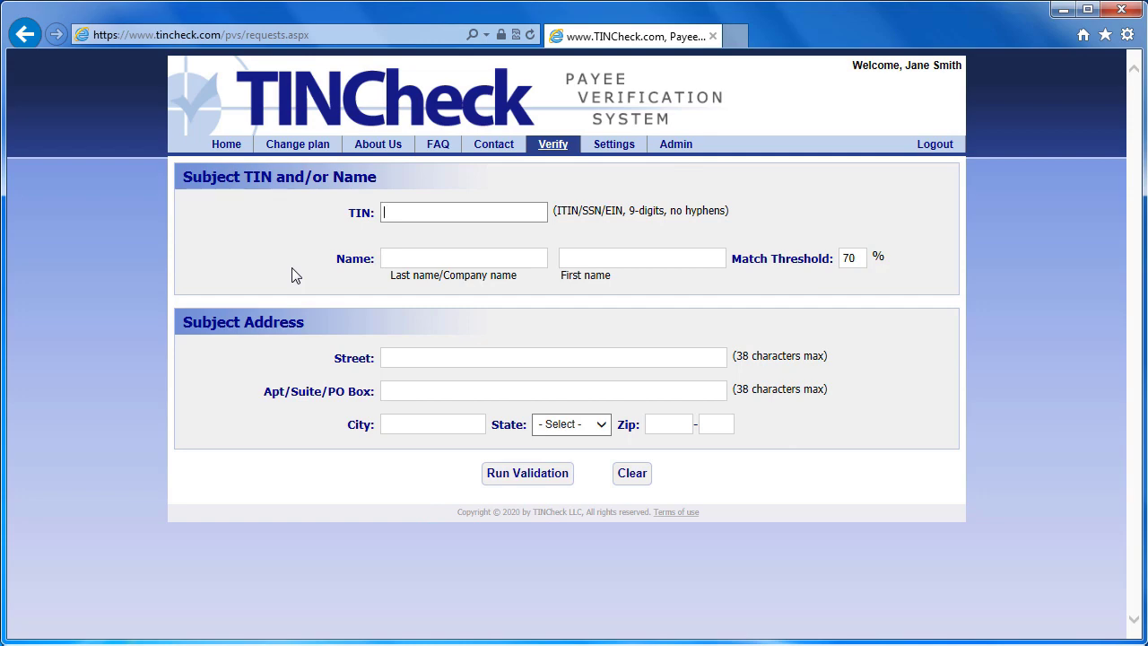
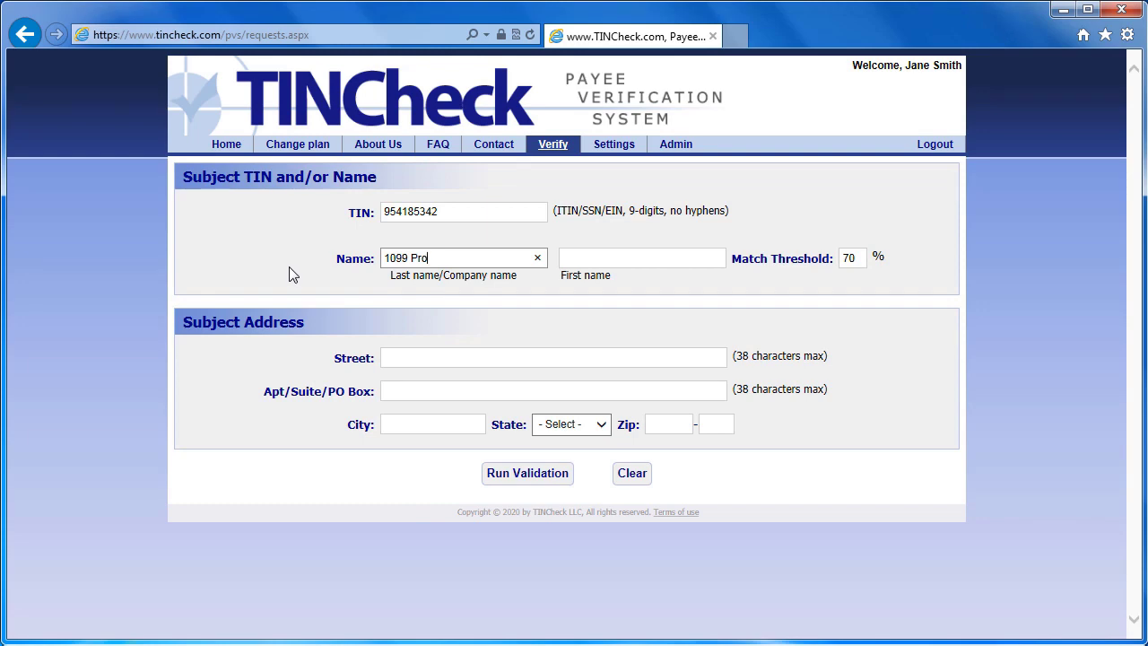
pyautogui.click(400, 360)
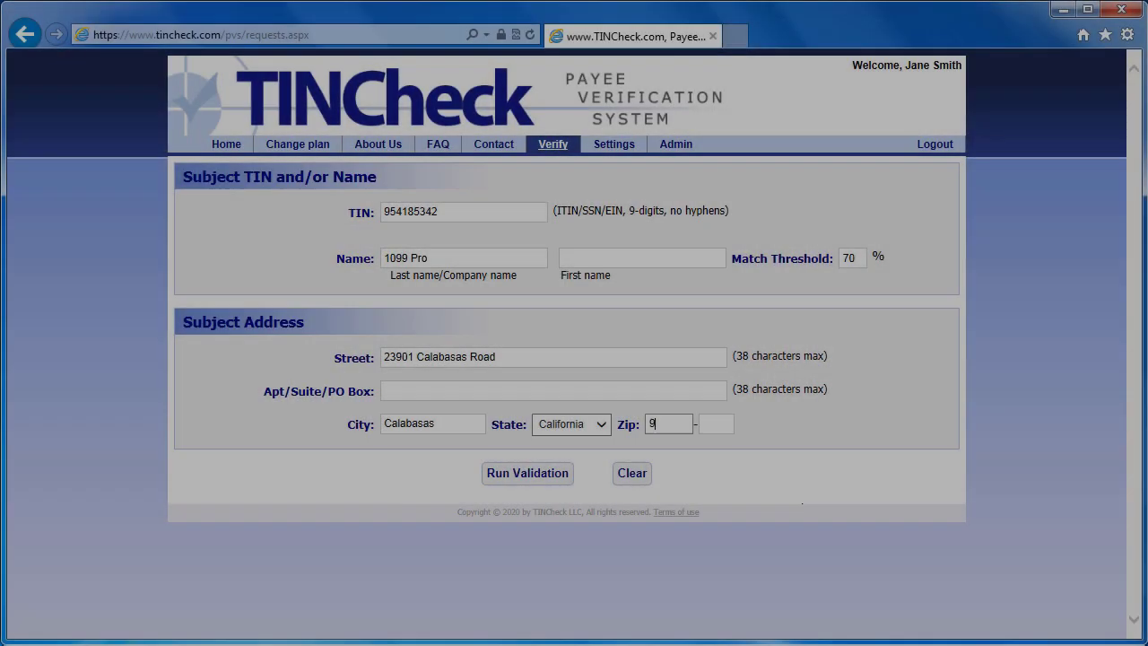
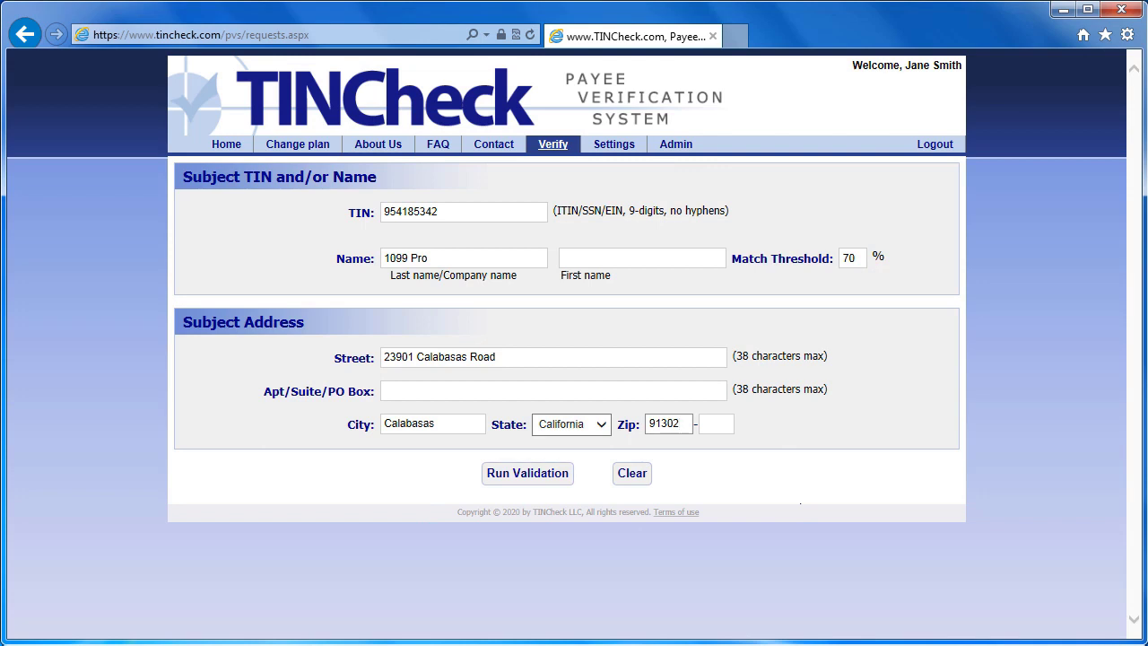
pyautogui.click(535, 476)
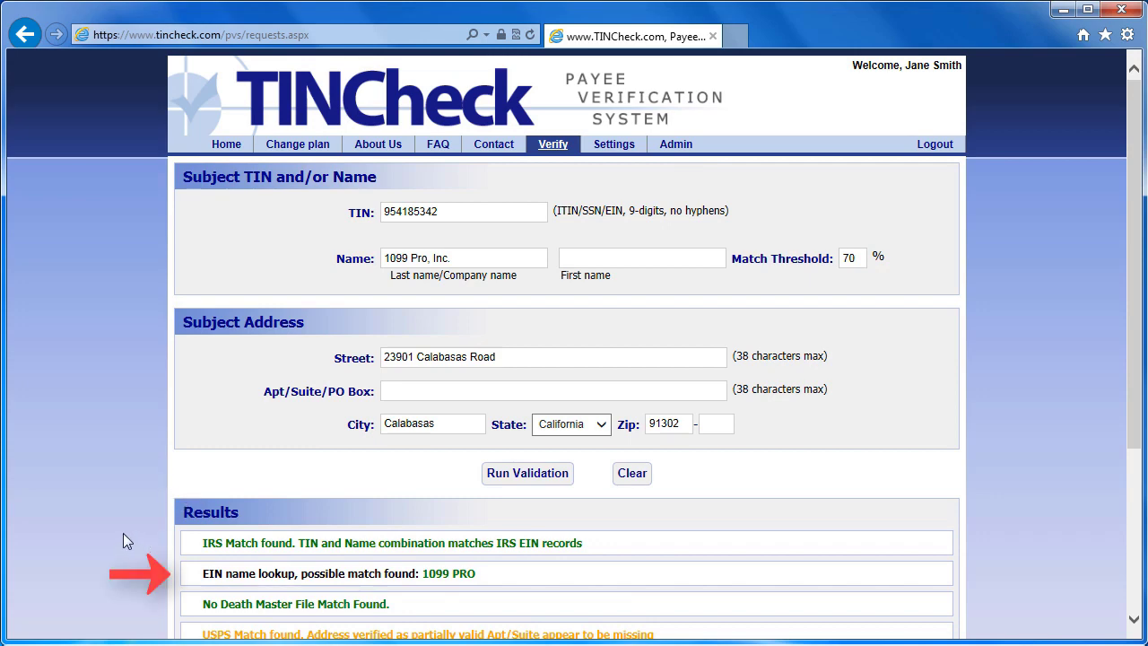
# Review the 1099 Pro results: IRS match, no Death Master or OFAC hits, and a partially valid address.
pyautogui.scroll(-3, 124, 534)
pyautogui.scroll(-2, 123, 541)
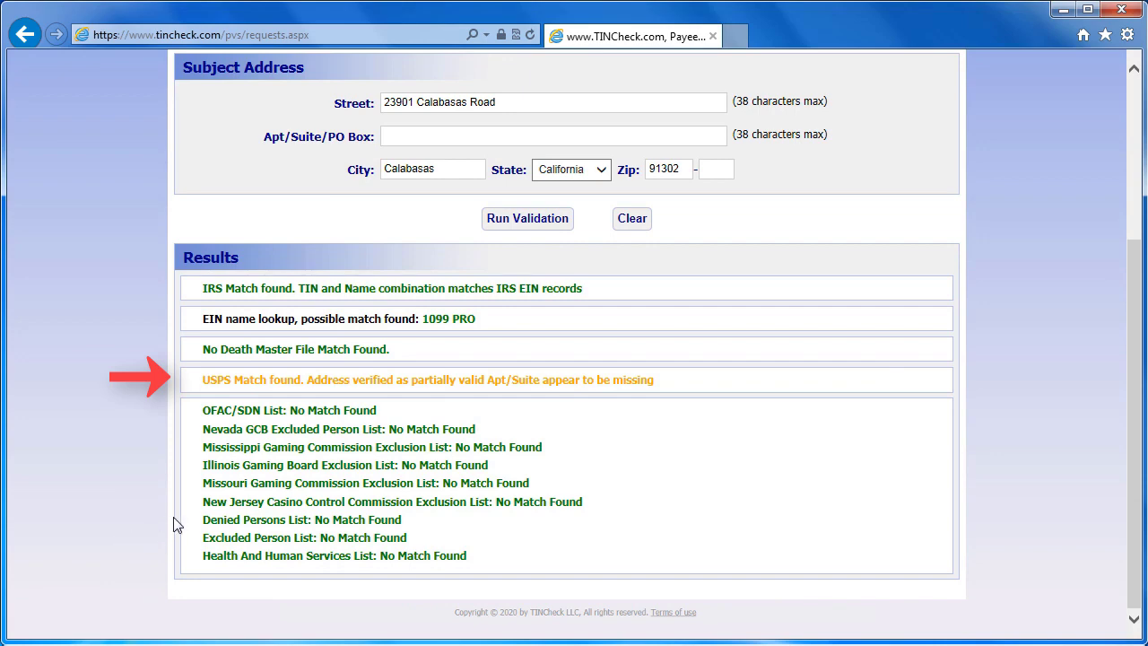
pyautogui.moveTo(188, 396)
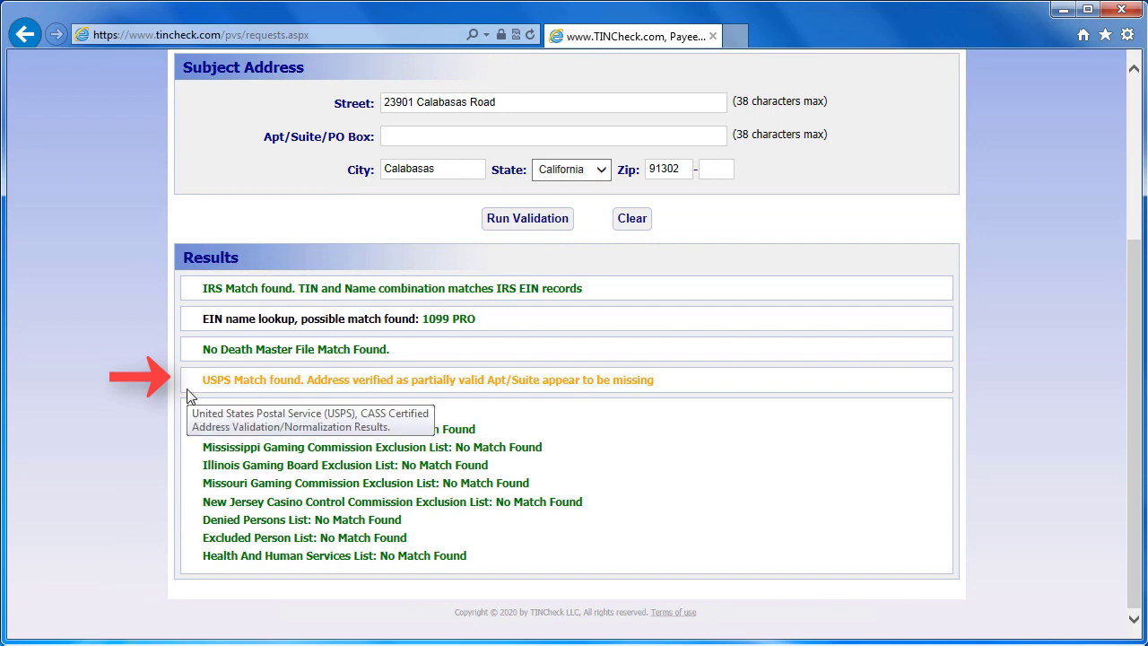
pyautogui.scroll(3, 193, 391)
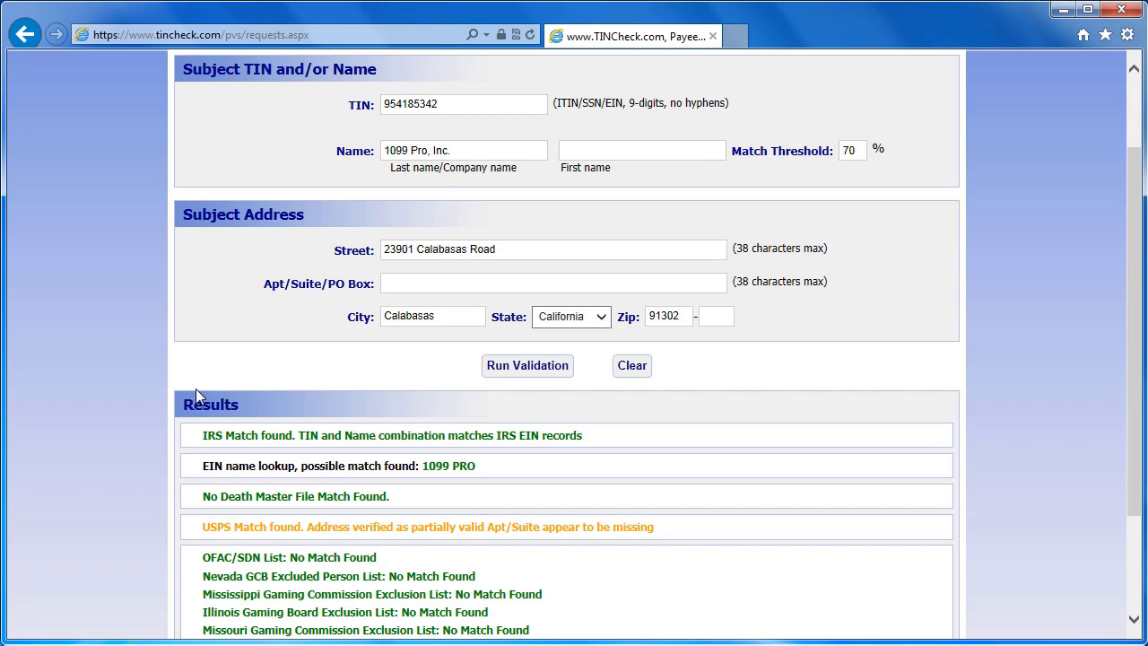
# Add Suite 2080 and rerun to get a USPS match to ZIP 91302-4104, then clear the form.
pyautogui.click(440, 279)
pyautogui.write('Suite 2080')
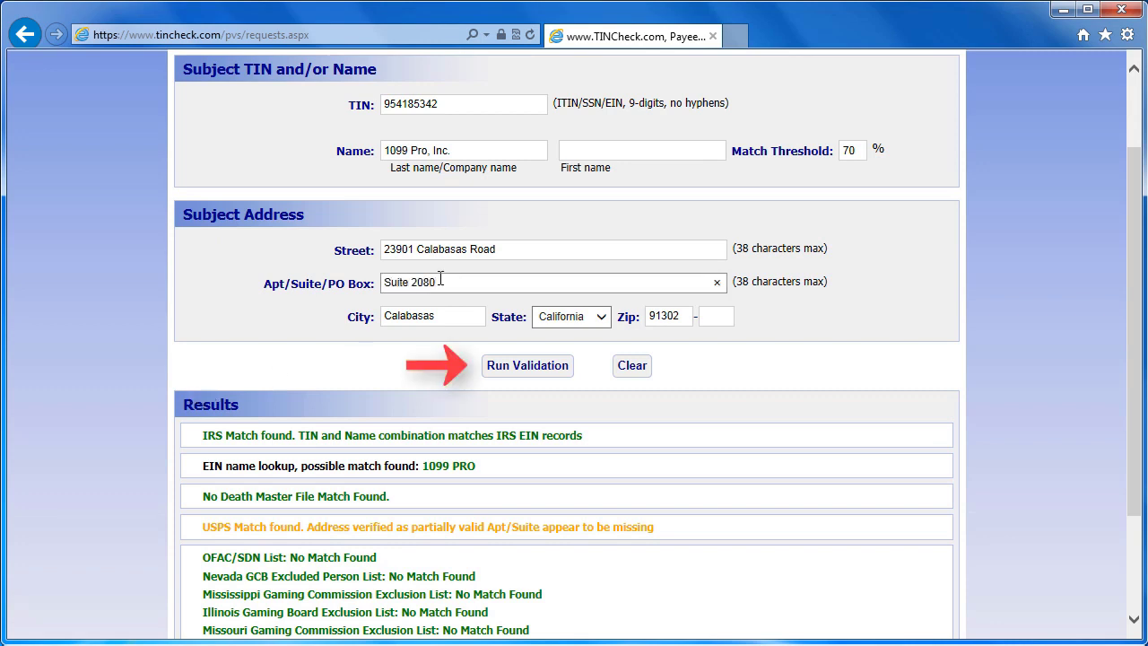
pyautogui.click(513, 364)
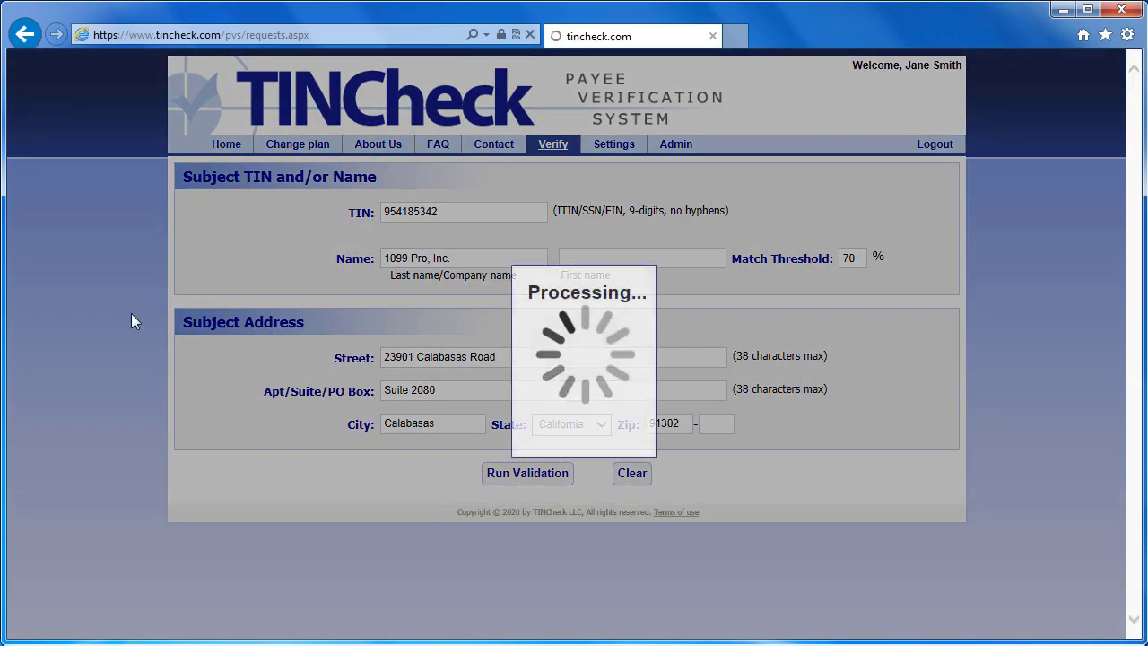
pyautogui.scroll(-3, 114, 405)
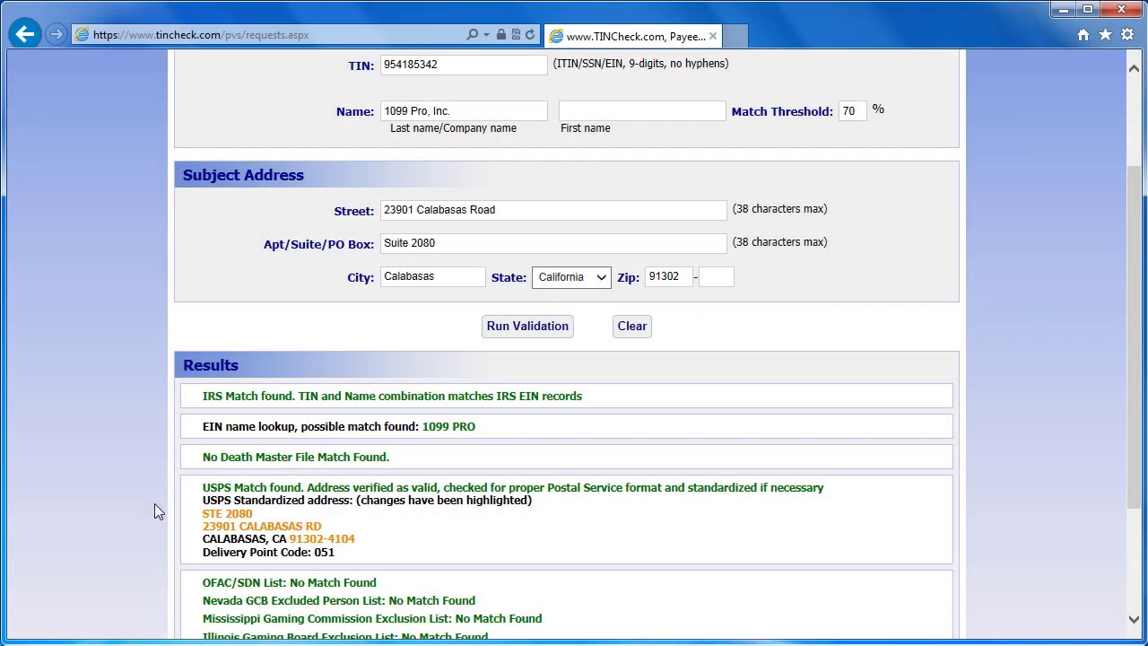
pyautogui.click(632, 328)
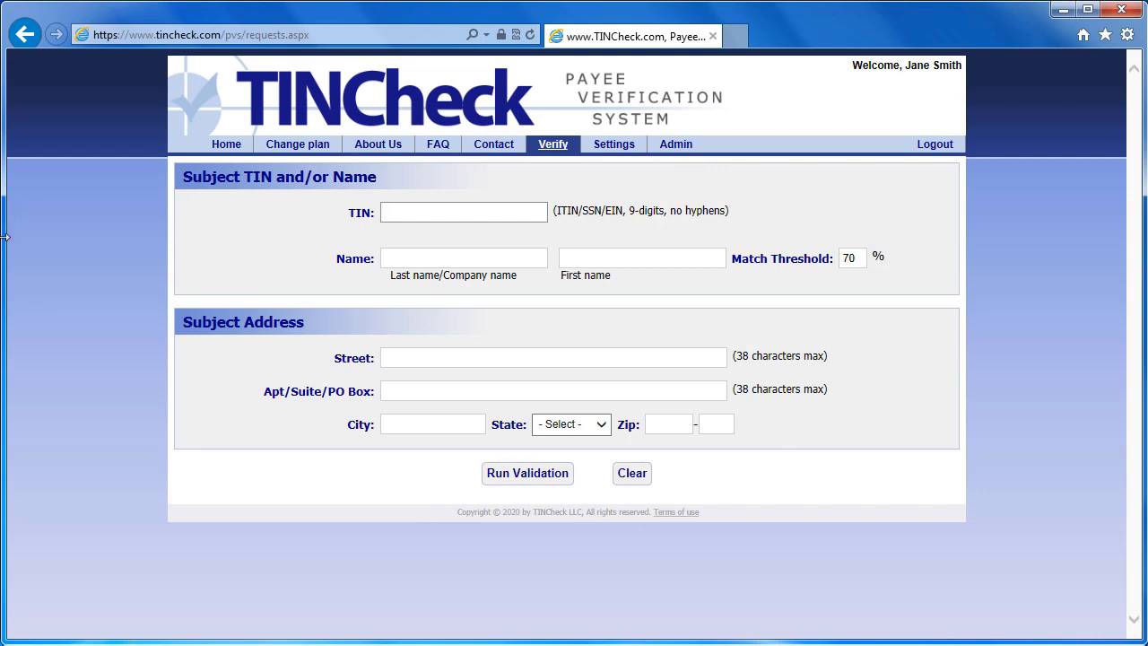
# Validate the bank's EIN under 'any name' and select the suggested name BANK OF AMERICA NA.
pyautogui.click(434, 257)
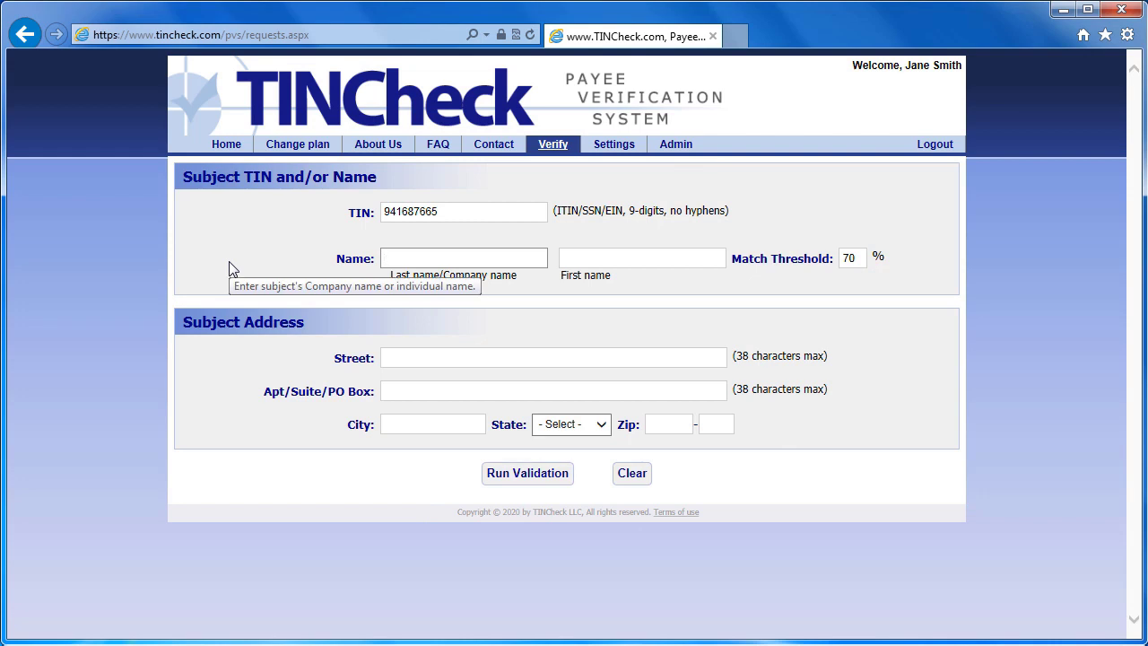
pyautogui.write('any name')
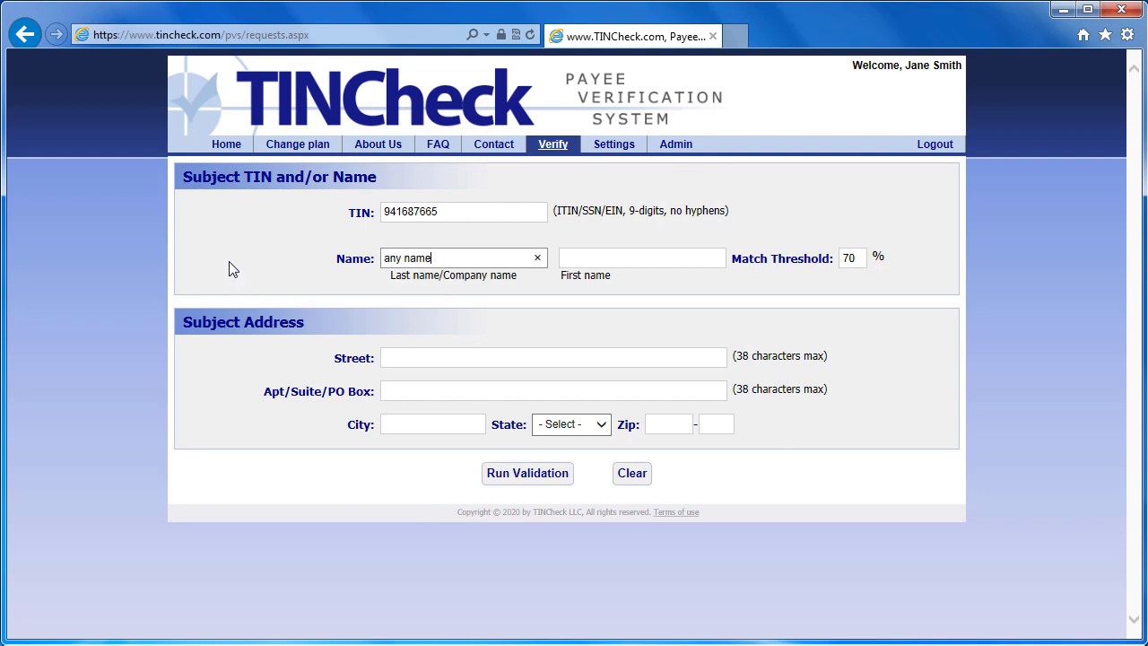
pyautogui.click(521, 480)
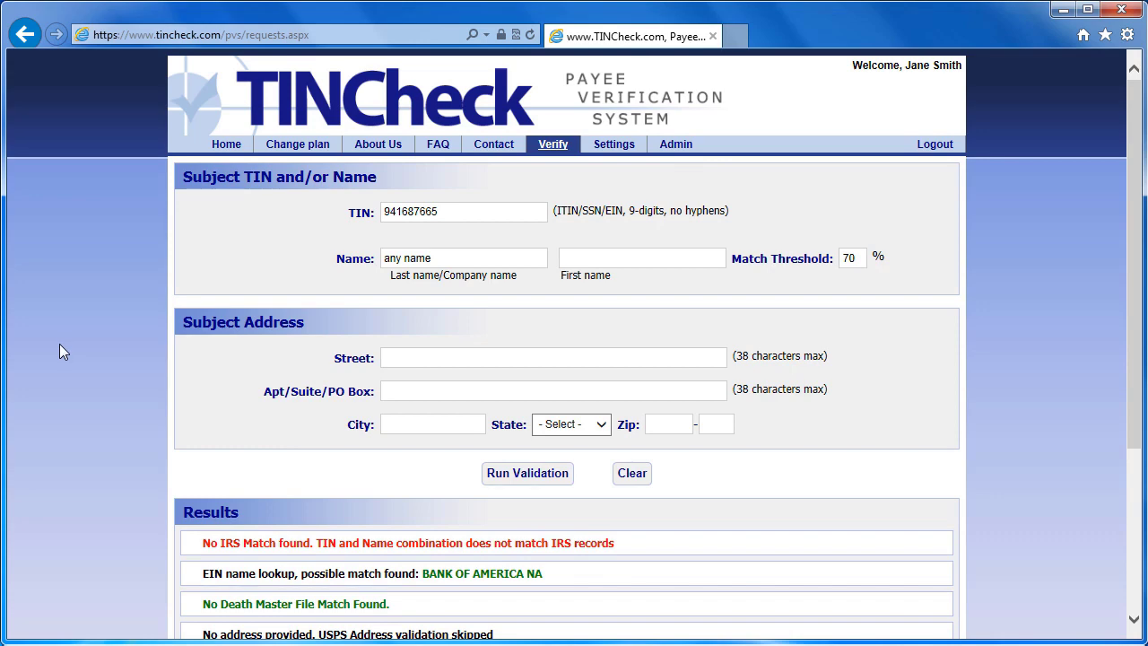
pyautogui.scroll(-2, 59, 344)
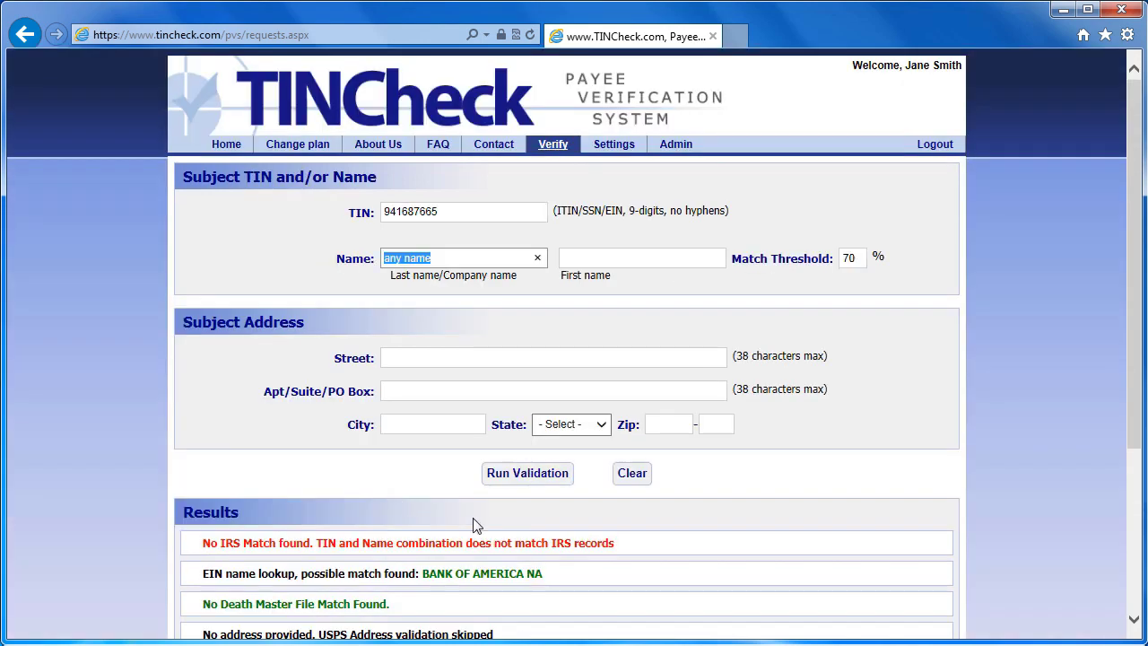
pyautogui.moveTo(545, 574); pyautogui.dragTo(436, 579)
pyautogui.hotkey('ctrl', 'c')
# Replace 'any name' with BANK OF AMERICA NA and rerun, getting an IRS TIN/name match.
pyautogui.click(417, 257)
pyautogui.moveTo(417, 258); pyautogui.dragTo(371, 263)
pyautogui.hotkey('ctrl', 'v')
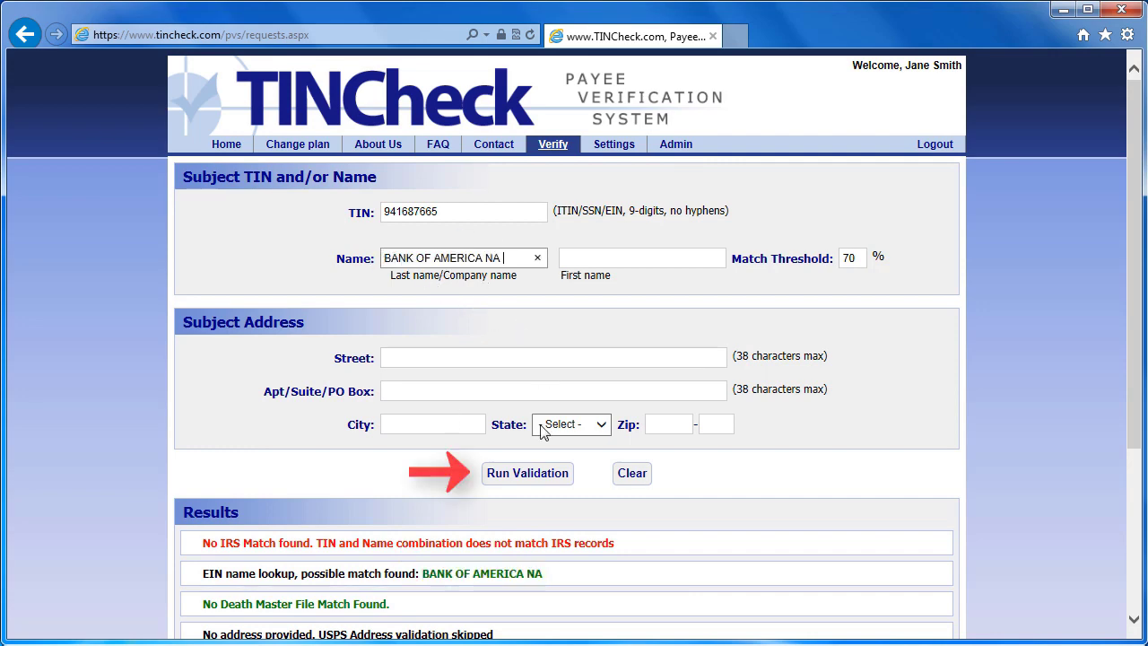
pyautogui.click(531, 473)
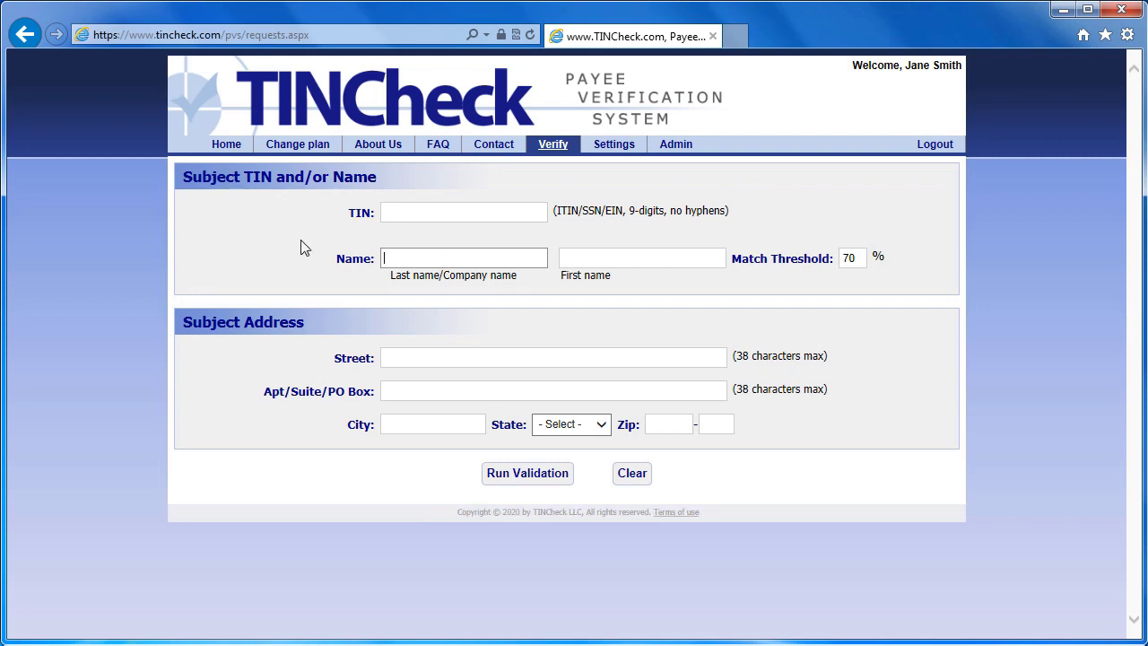
# Run a name-only check for 'sara properties' and expand its possible OFAC/SDN match.
pyautogui.write('sara properties')
pyautogui.click(519, 478)
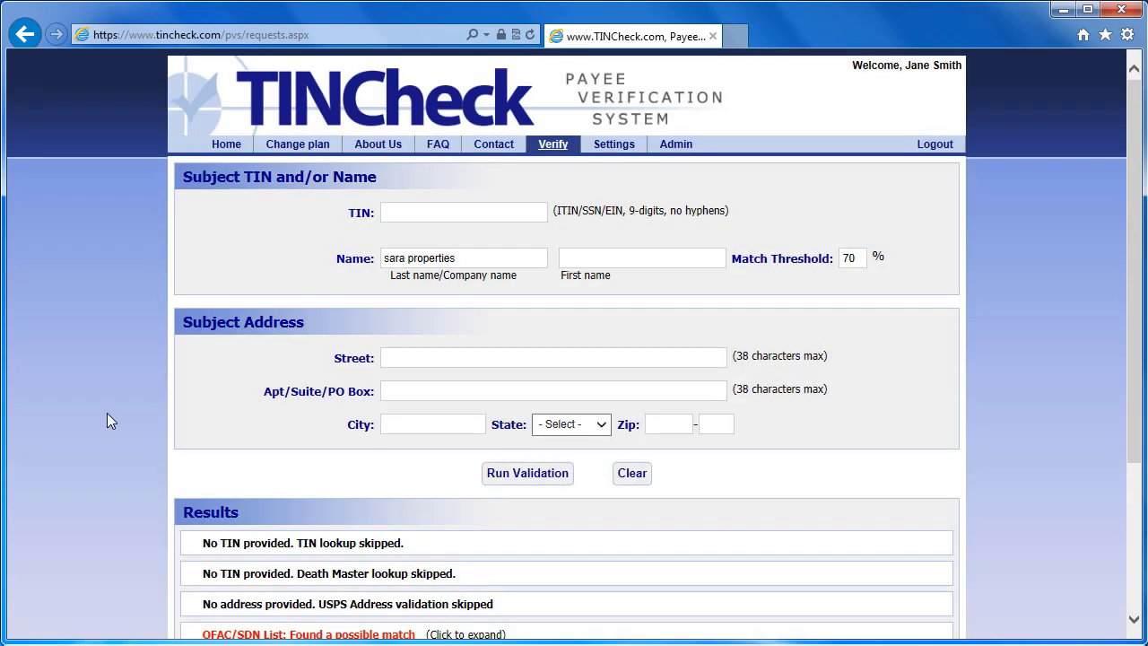
pyautogui.scroll(-3, 109, 415)
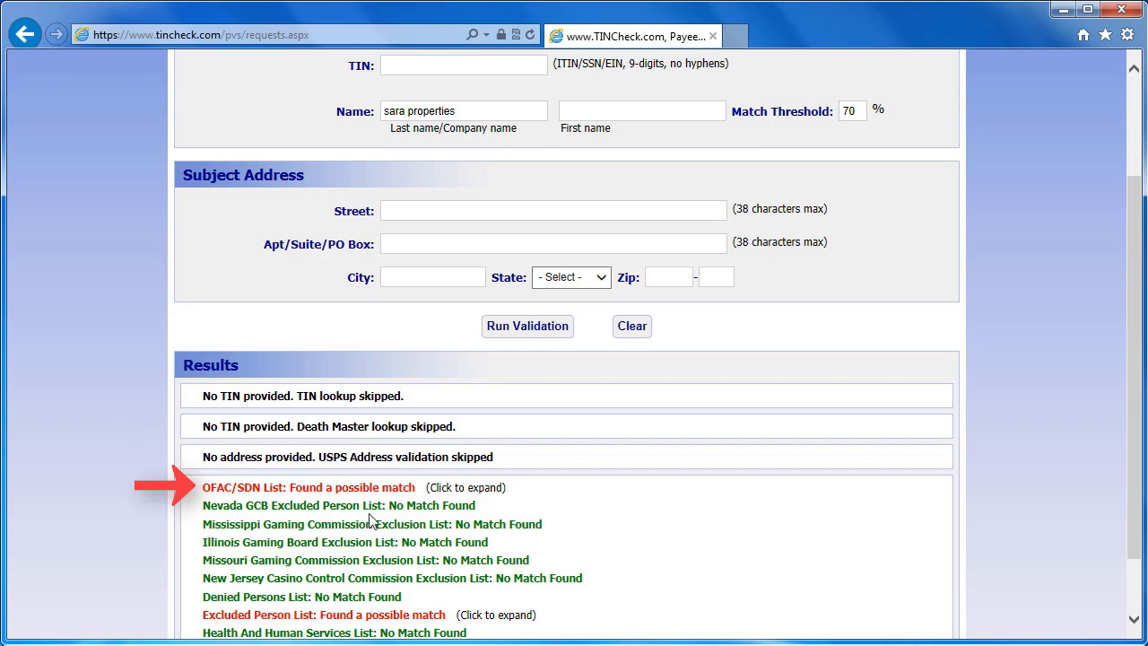
pyautogui.click(486, 490)
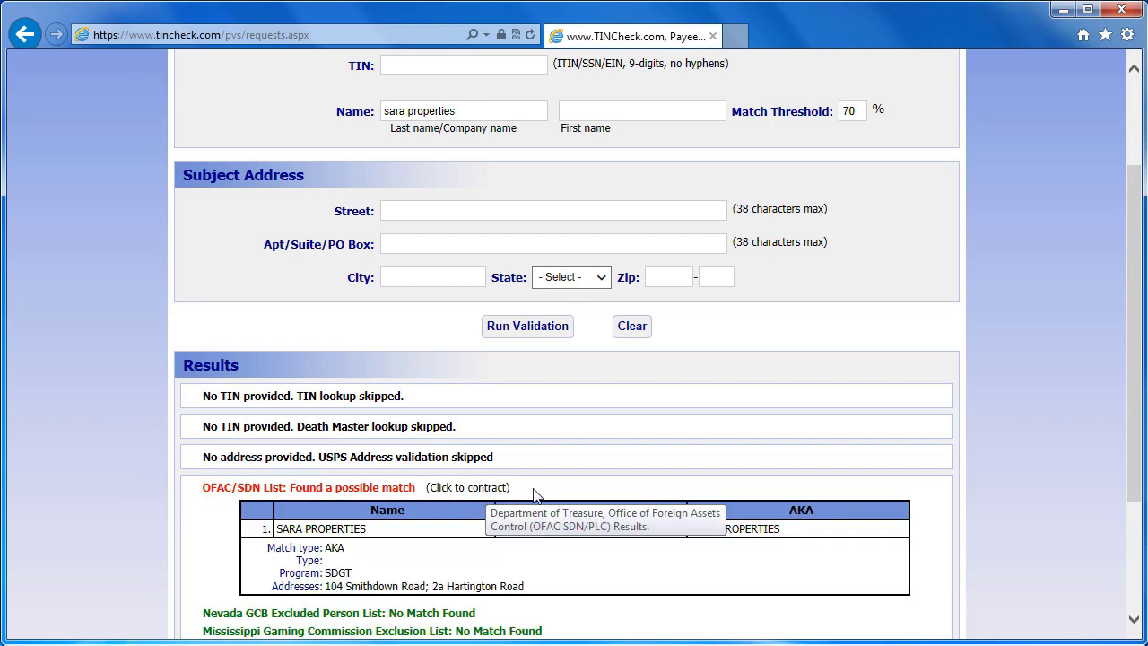
# Scroll through the OFAC/SDN match table showing SARA PROPERTIES under program SDGT.
pyautogui.scroll(-3, 982, 481)
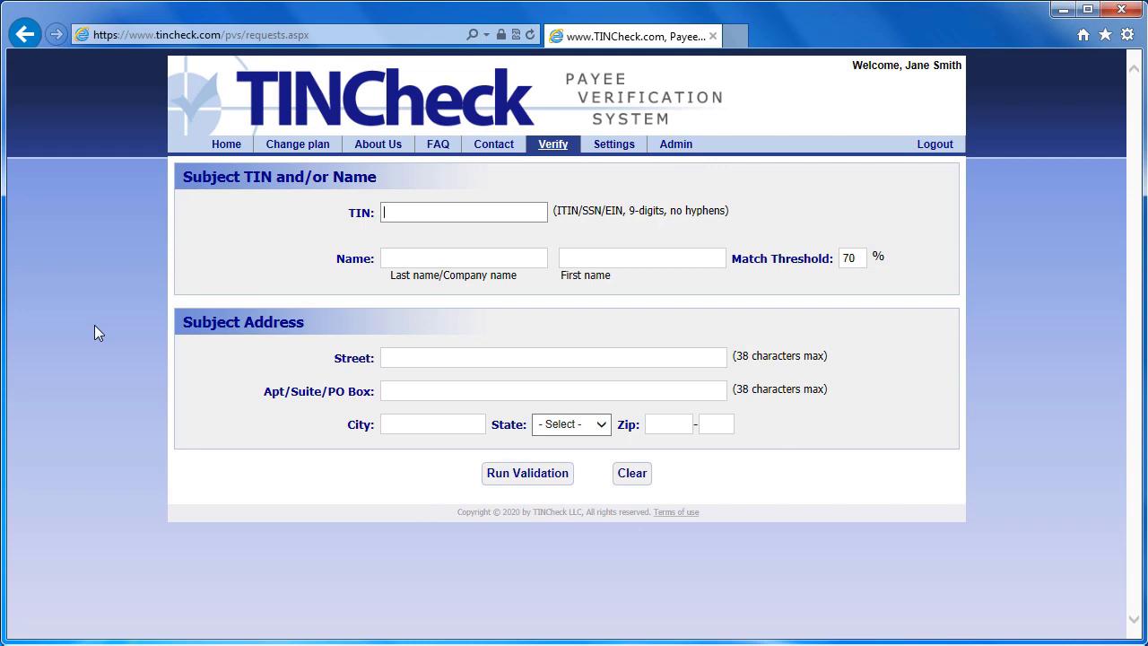
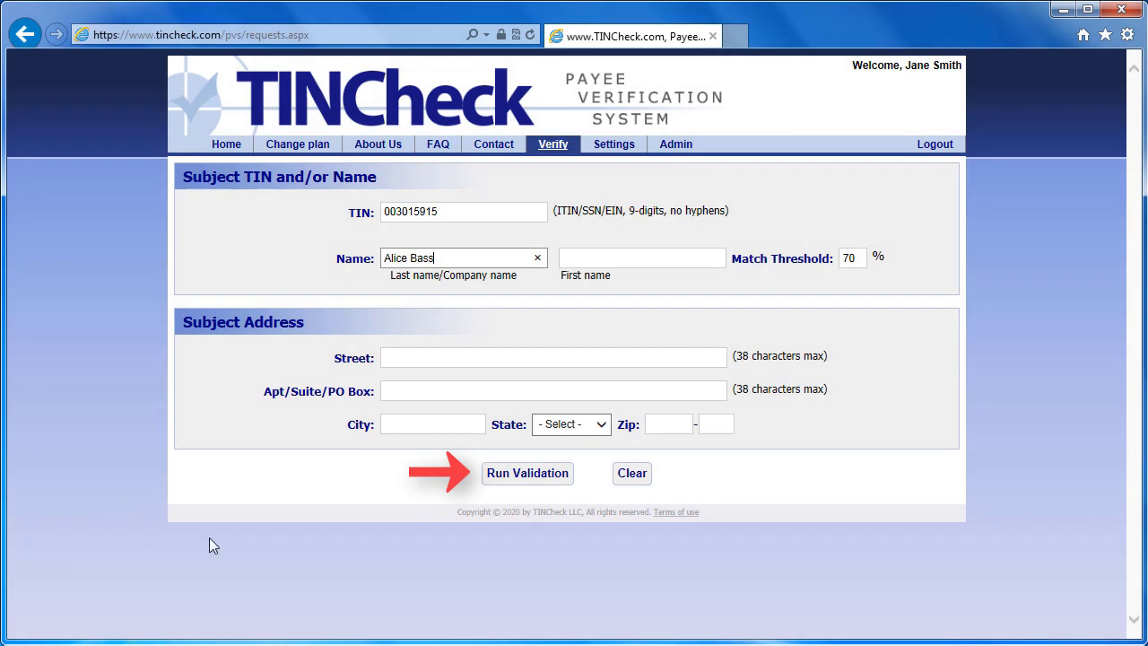
# Check the individual's SSN and name, showing an IRS SSN match and a possible Death Master File hit.
pyautogui.click(529, 478)
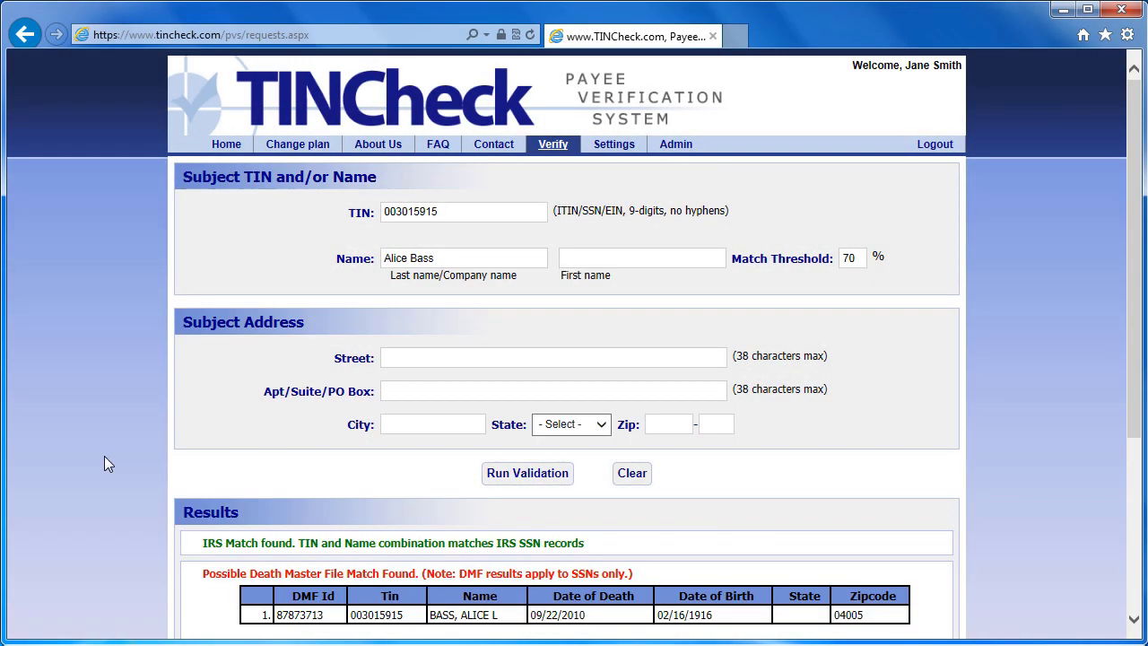
pyautogui.scroll(-2, 104, 456)
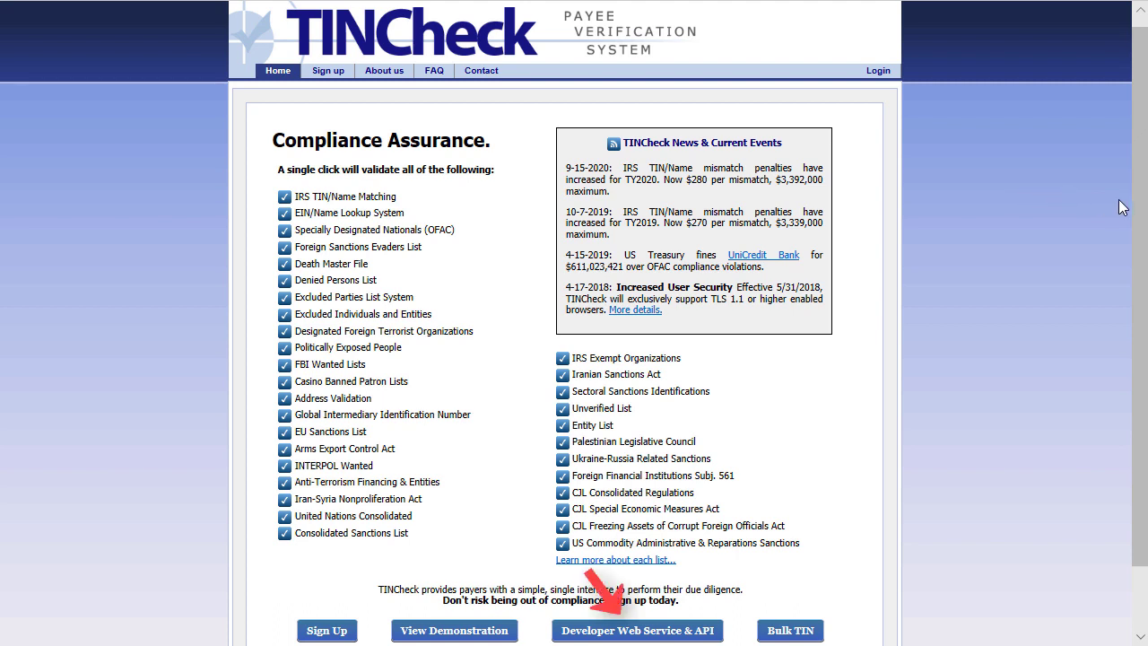
# Go to the Developer Web Service & API page from the bottom of the home page.
pyautogui.scroll(-2, 1141, 208)
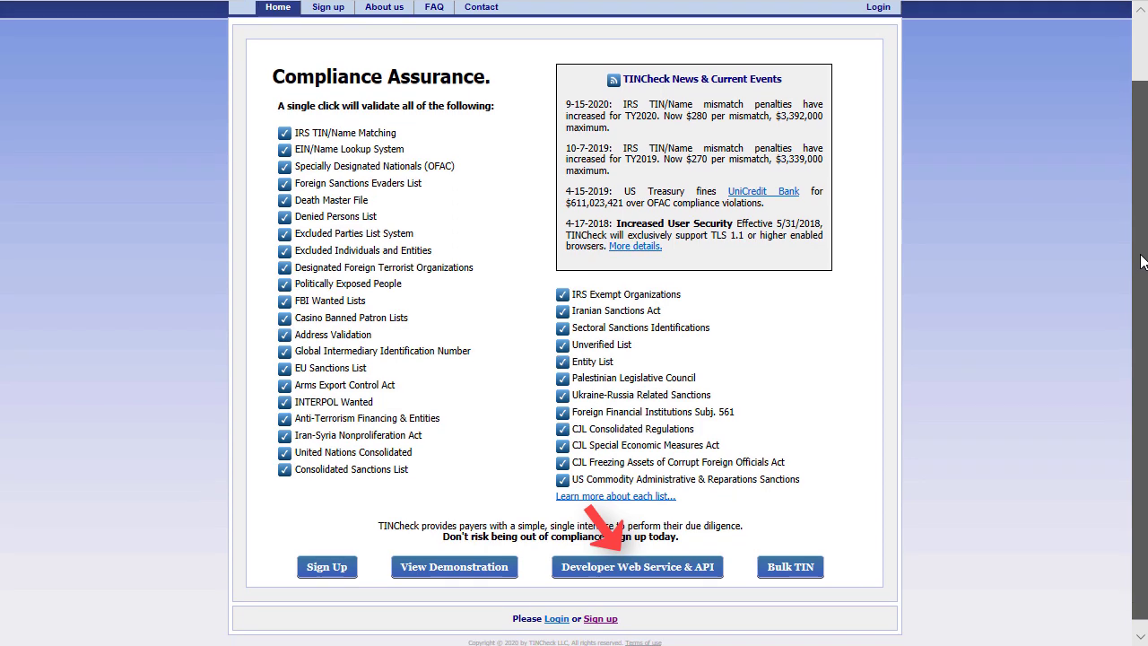
pyautogui.click(639, 560)
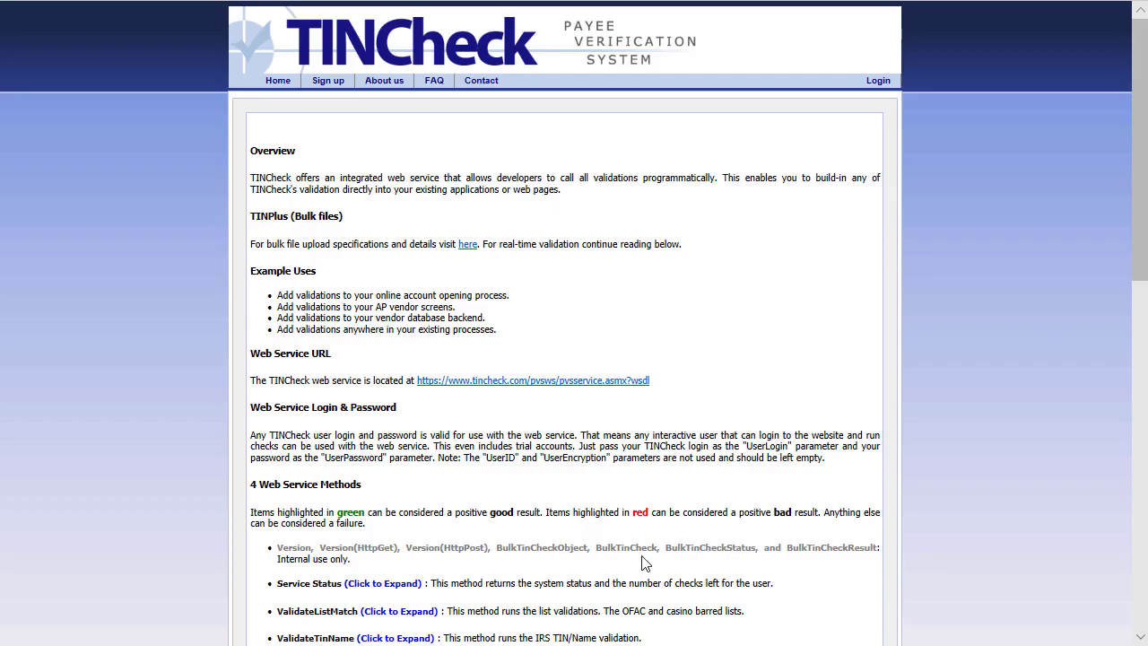